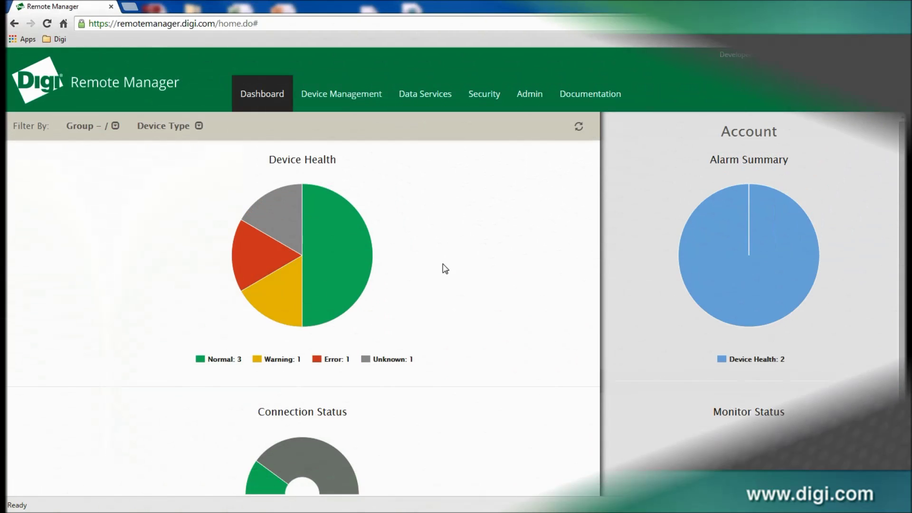
# Inspect the Device Health and Alarm Summary charts, then list the WR11, WR21 and WR44 device types.
pyautogui.moveTo(361, 253)
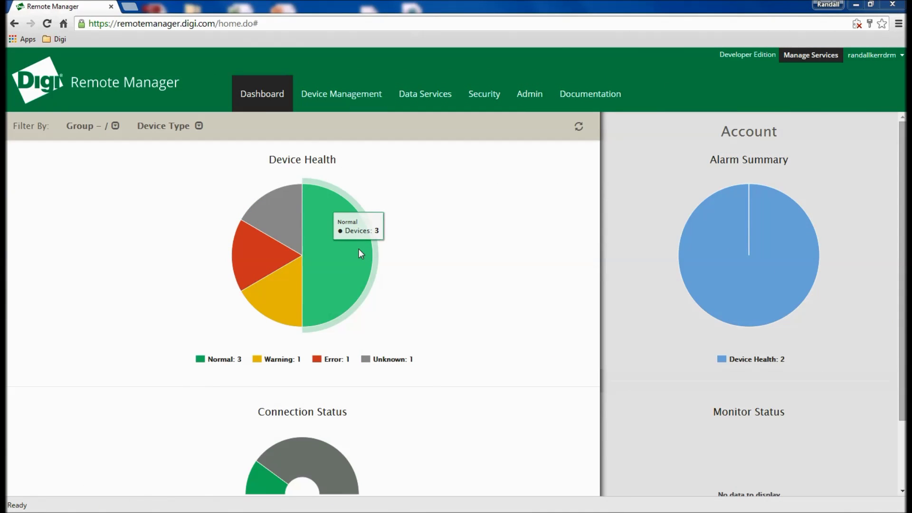
pyautogui.moveTo(289, 280)
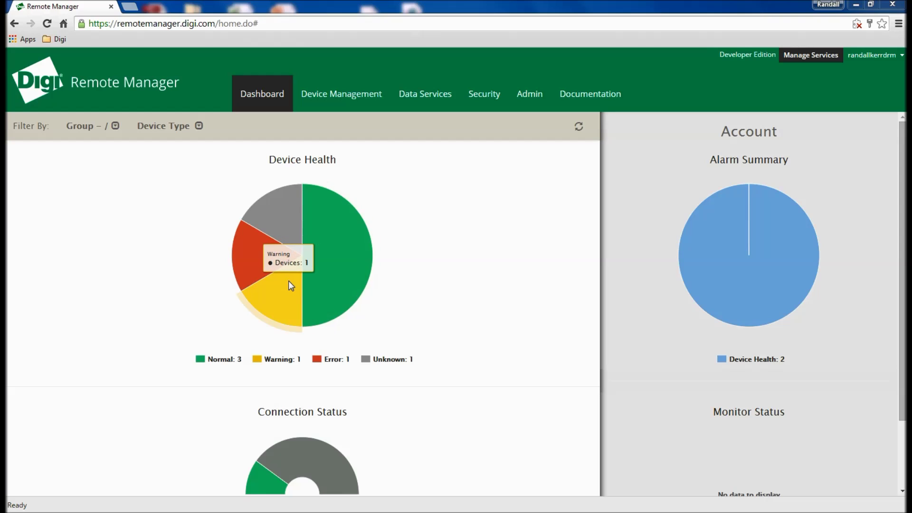
pyautogui.moveTo(272, 264)
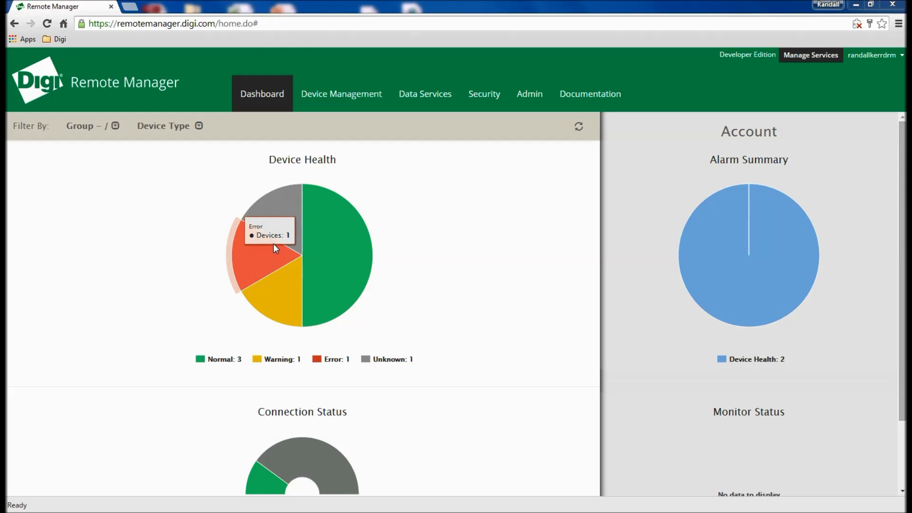
pyautogui.moveTo(278, 233)
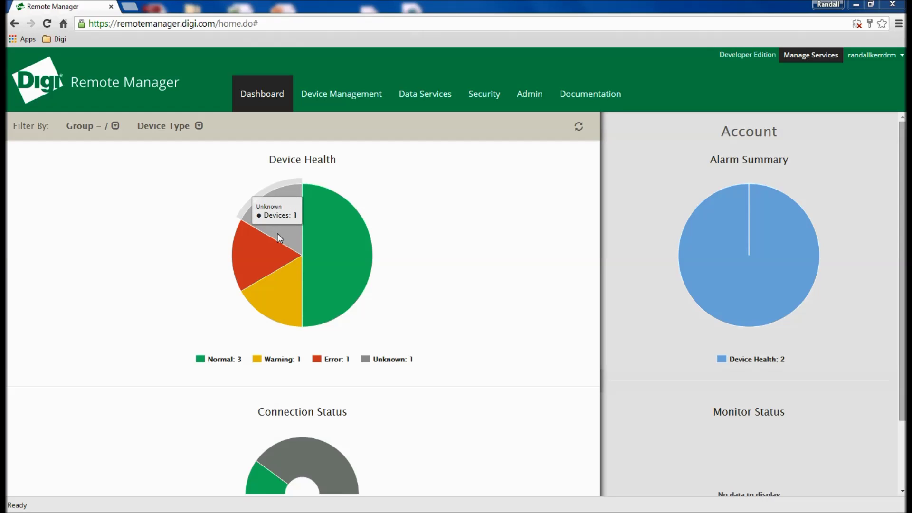
pyautogui.moveTo(702, 261)
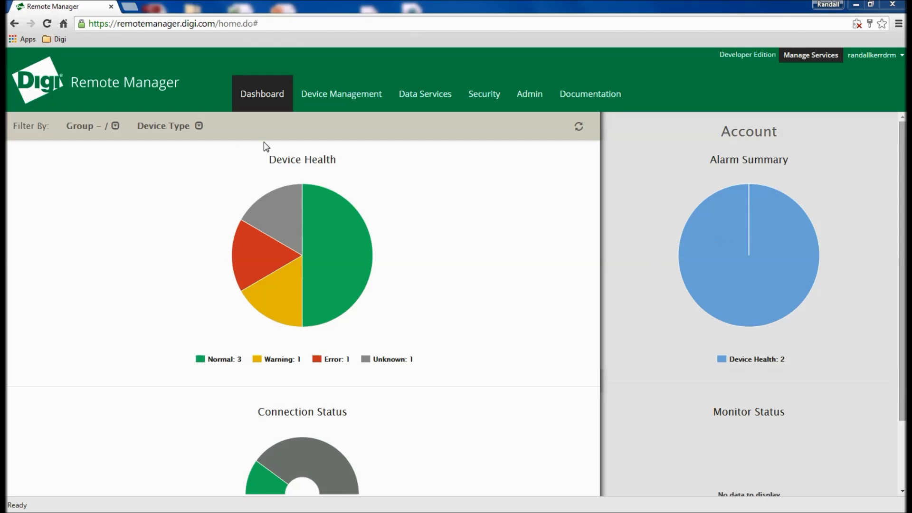
pyautogui.click(204, 127)
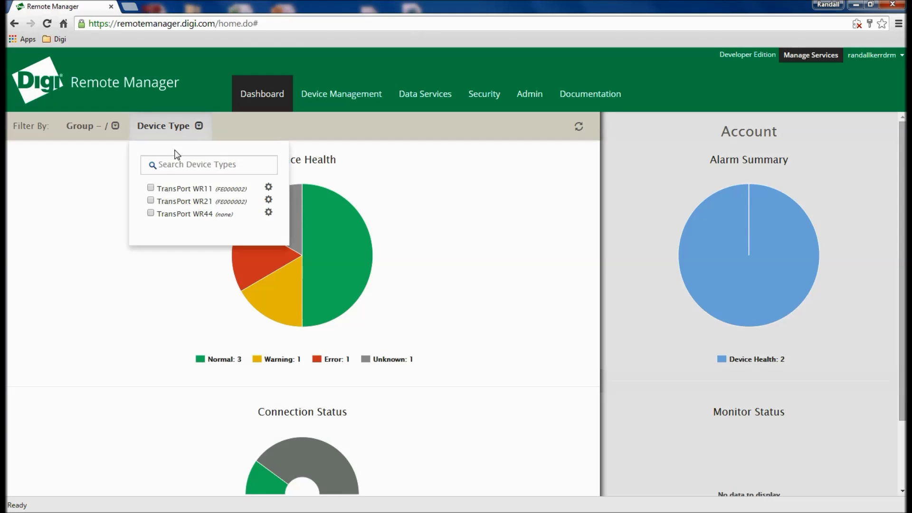
# Filter the dashboard to TransPort WR11 and try lowering its 4G Average Latency threshold to 90.
pyautogui.click(151, 188)
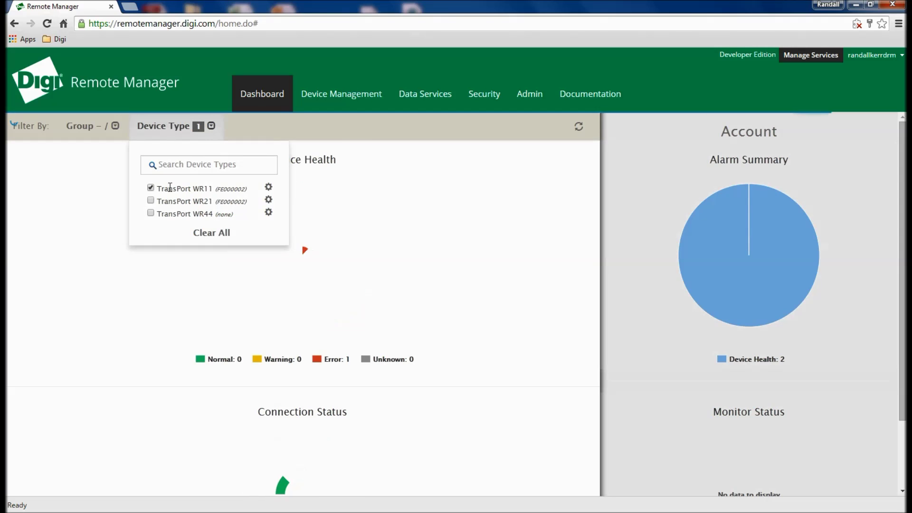
pyautogui.click(269, 186)
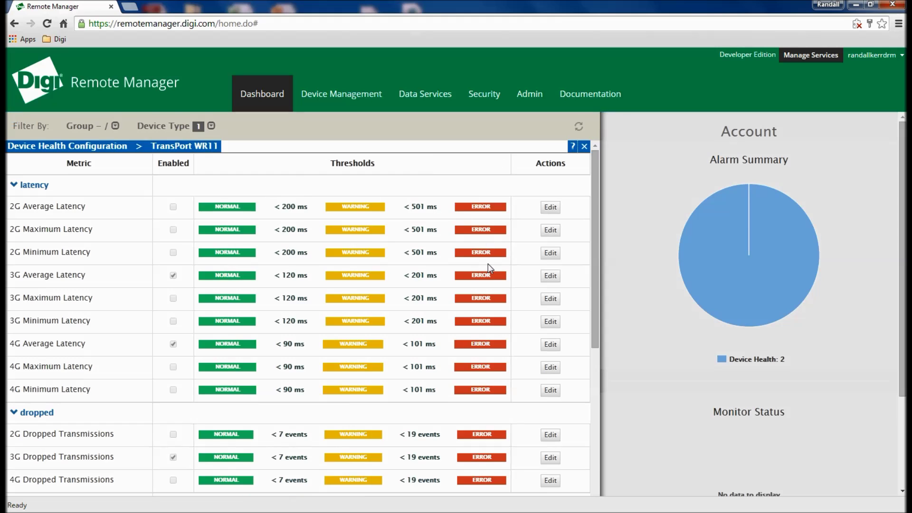
pyautogui.click(550, 344)
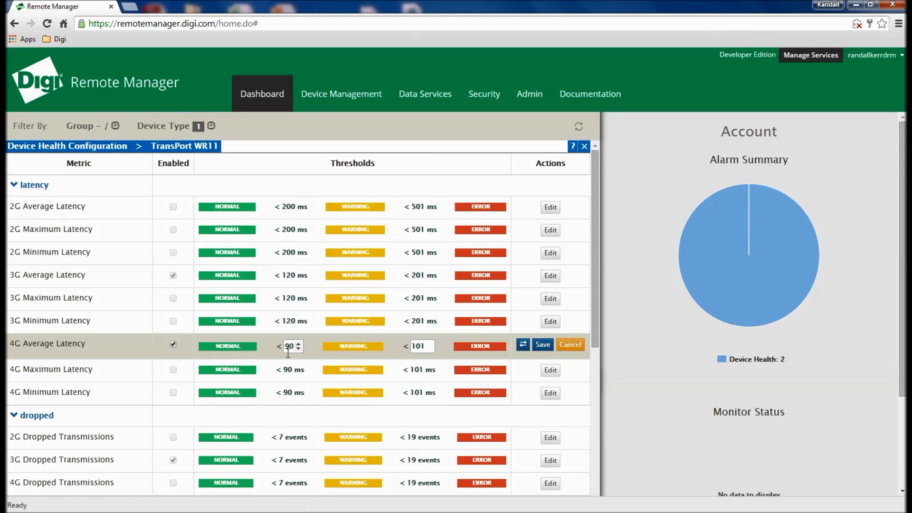
pyautogui.click(173, 344)
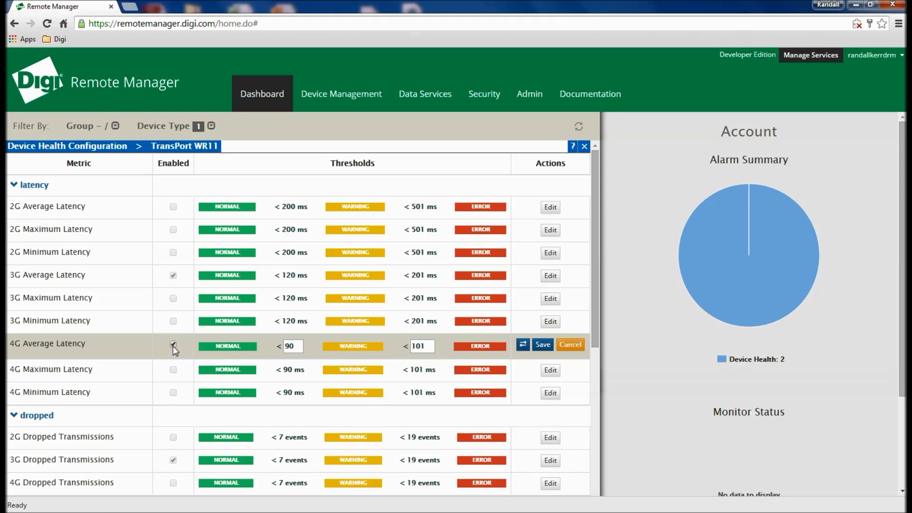
pyautogui.click(298, 348)
pyautogui.click(298, 348)
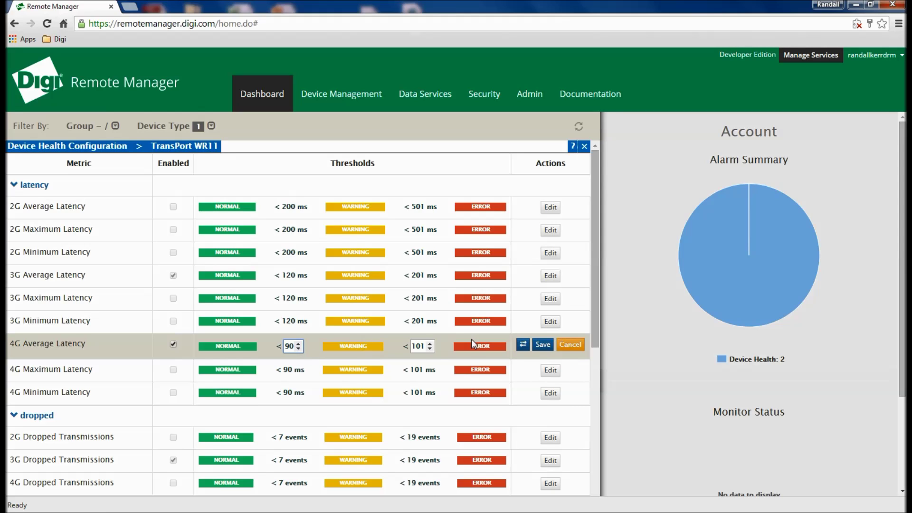
# Discard the threshold edits so the 90 and 101 ms values stay unchanged.
pyautogui.click(561, 345)
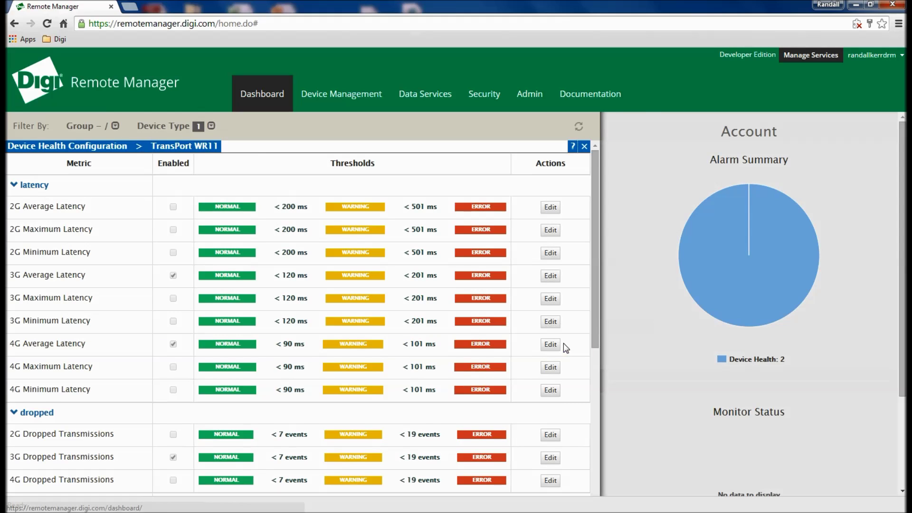
pyautogui.click(597, 443)
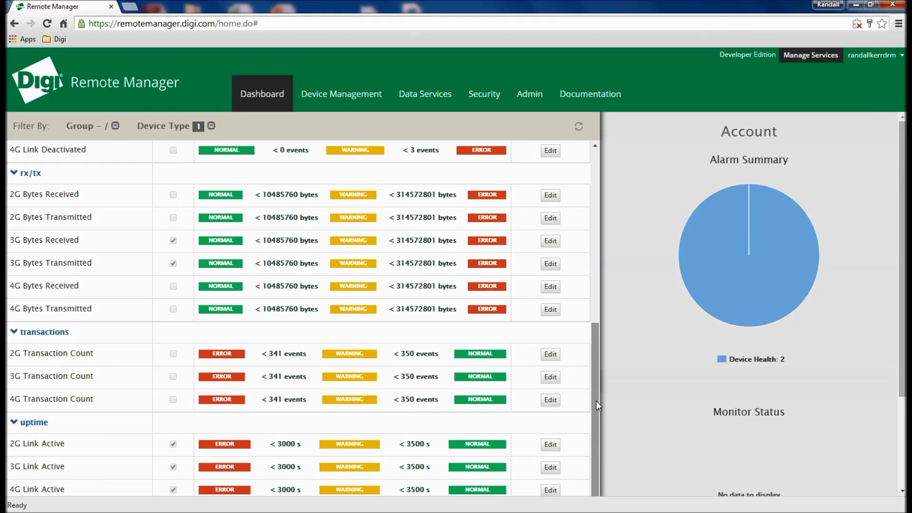
pyautogui.moveTo(596, 383); pyautogui.dragTo(603, 470)
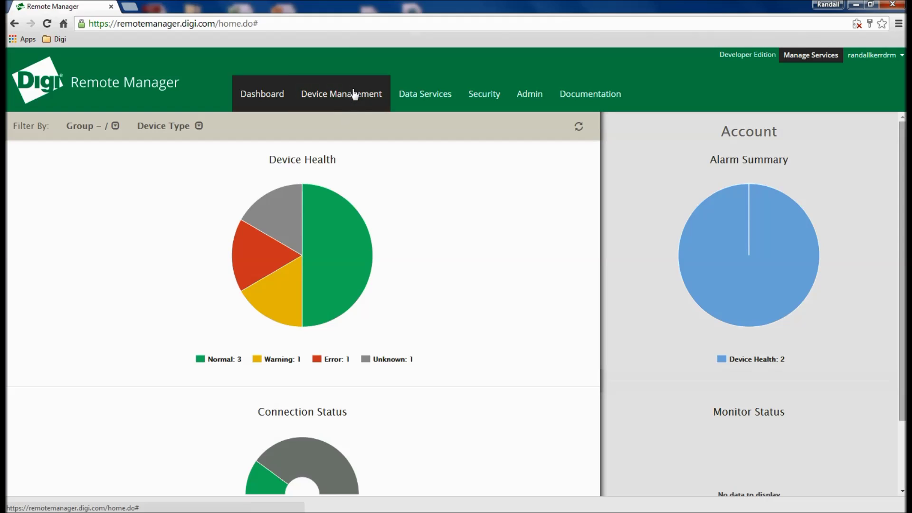
pyautogui.click(354, 94)
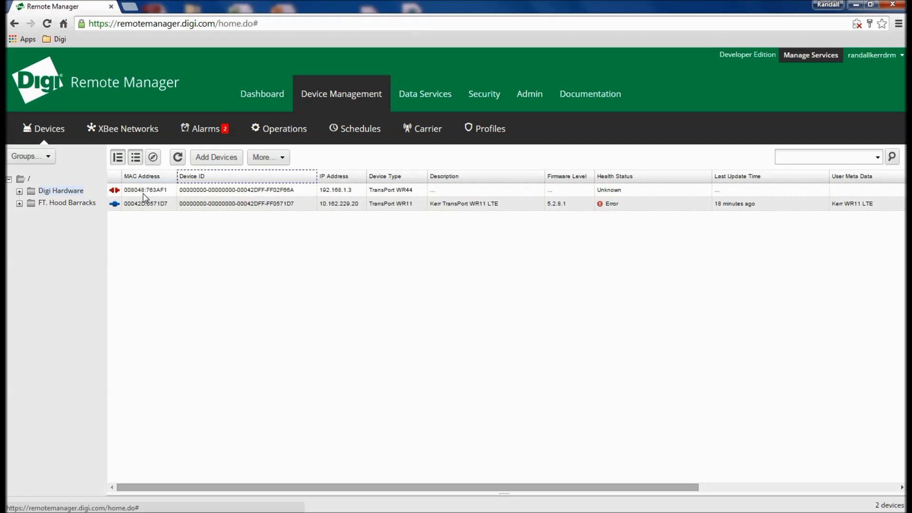
# Narrow the device list to FT. Hood Barracks > Digi Hardware and select the TransPort WR11.
pyautogui.click(21, 180)
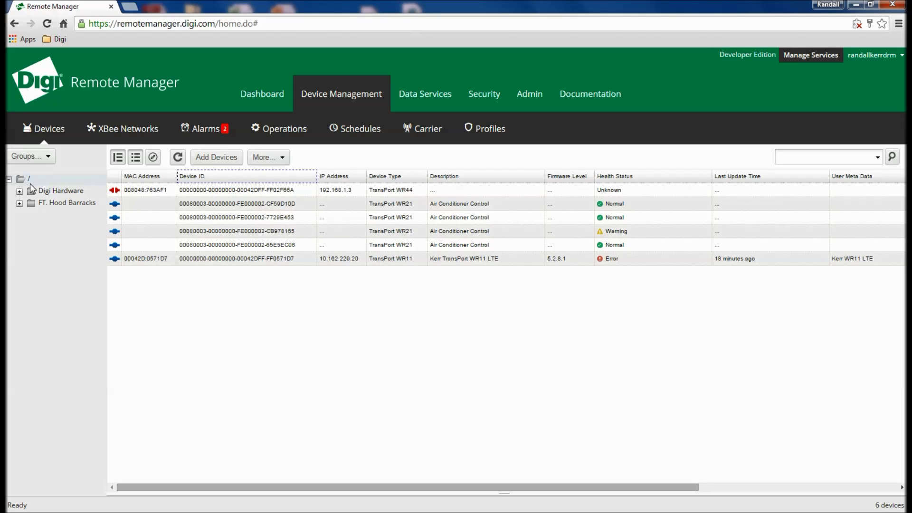
pyautogui.click(34, 204)
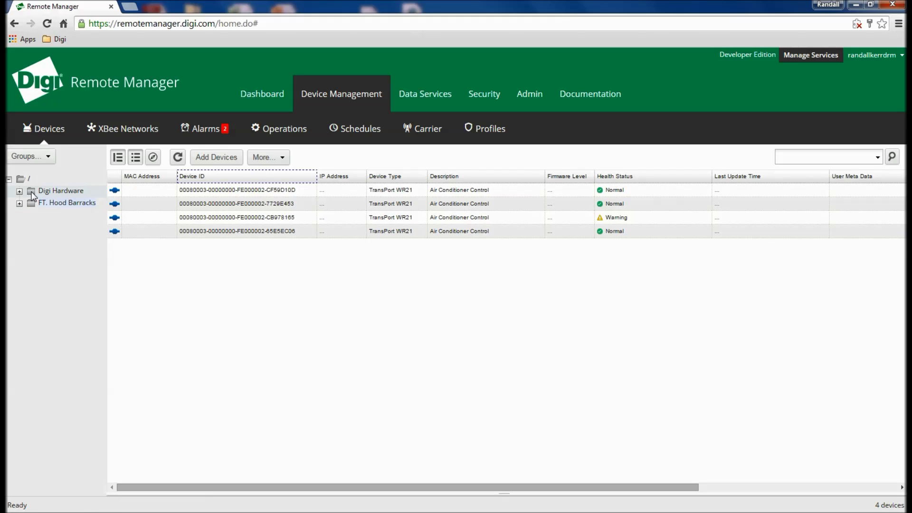
pyautogui.click(33, 192)
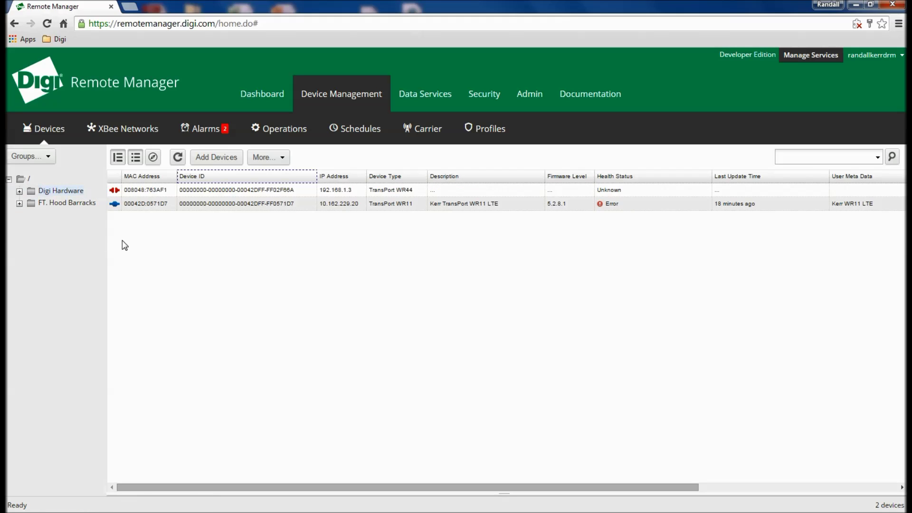
pyautogui.click(211, 204)
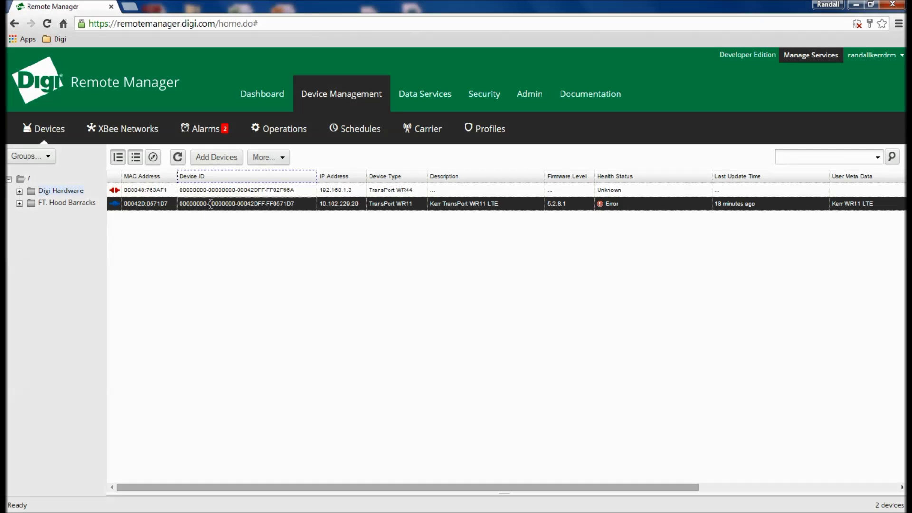
pyautogui.doubleClick(211, 204)
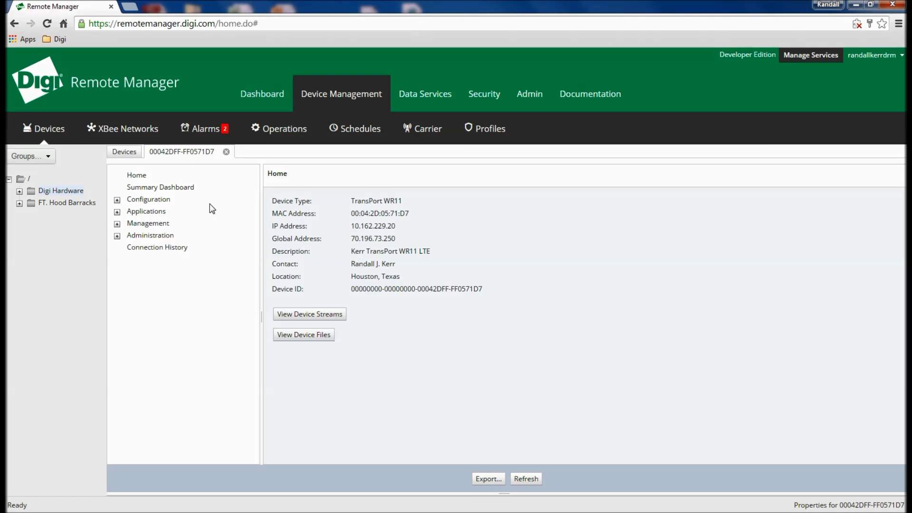
pyautogui.click(117, 200)
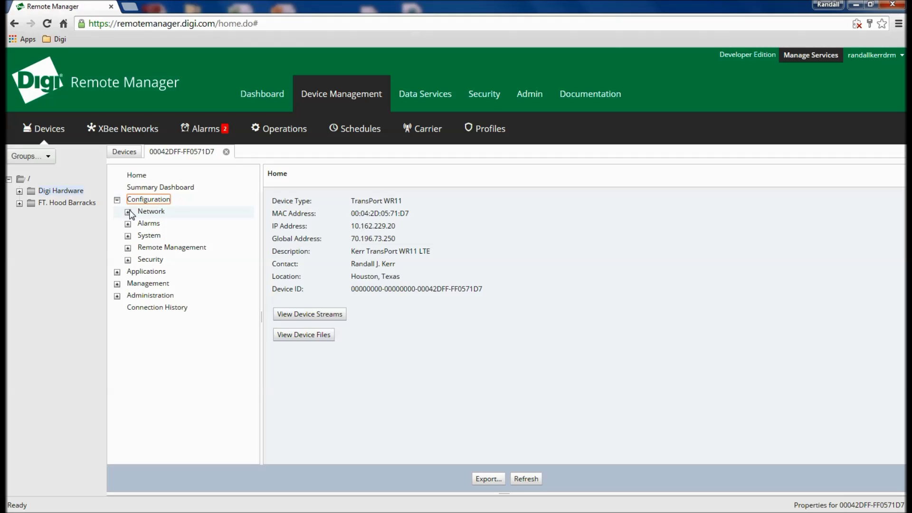
pyautogui.click(128, 212)
pyautogui.click(139, 236)
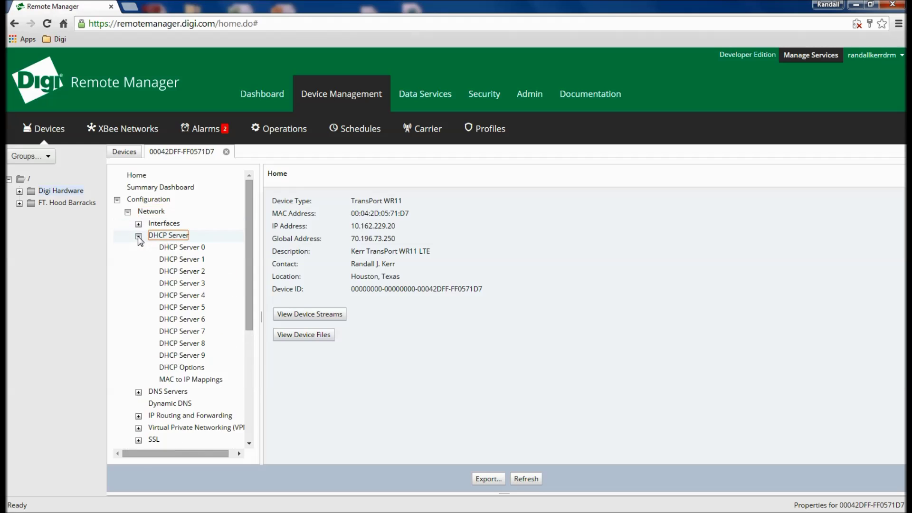
pyautogui.click(164, 248)
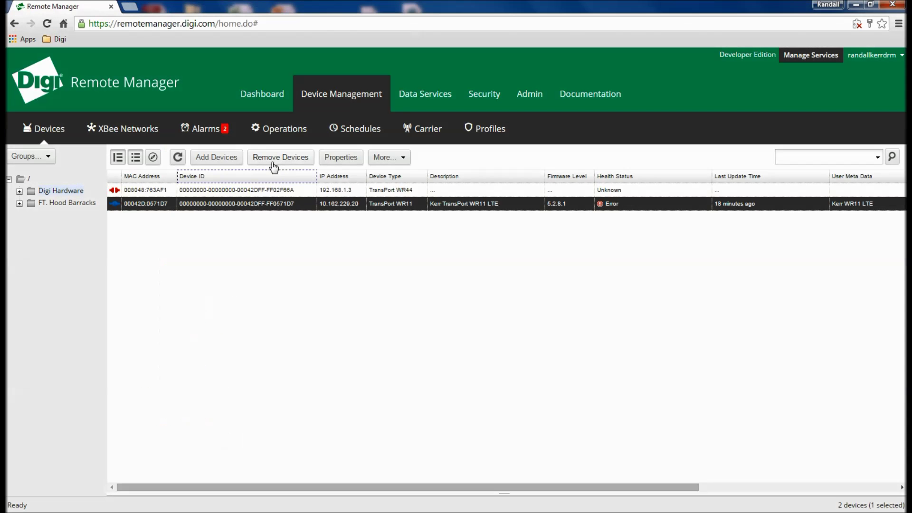
pyautogui.click(389, 161)
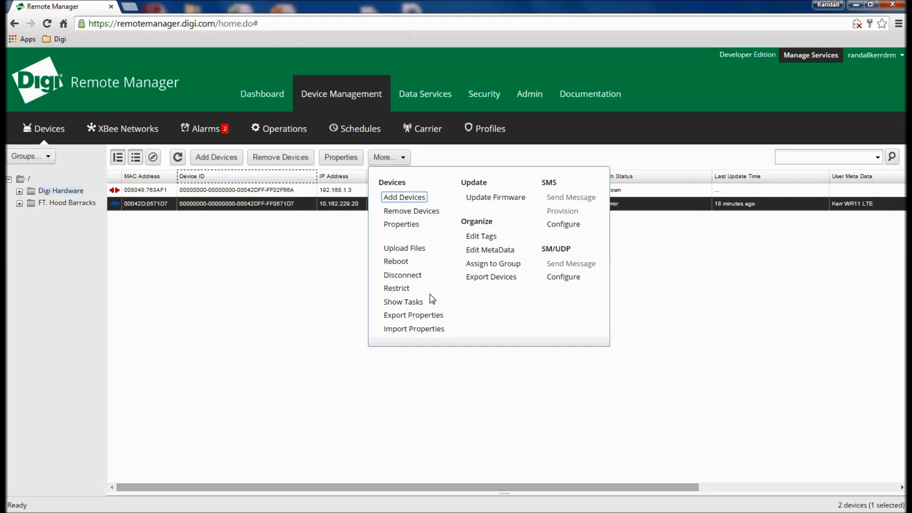
# Switch to the Alarms list, where Device Health alarm 4925 has fired twice.
pyautogui.click(207, 131)
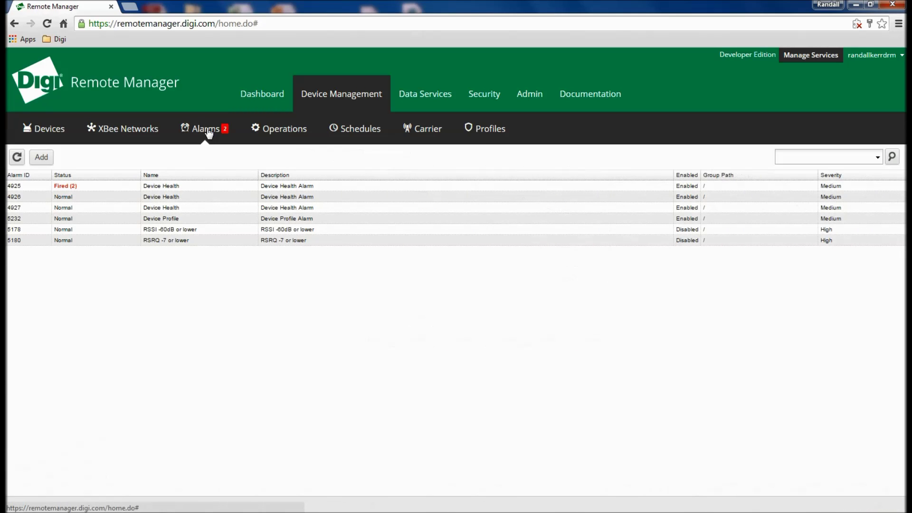
pyautogui.click(132, 190)
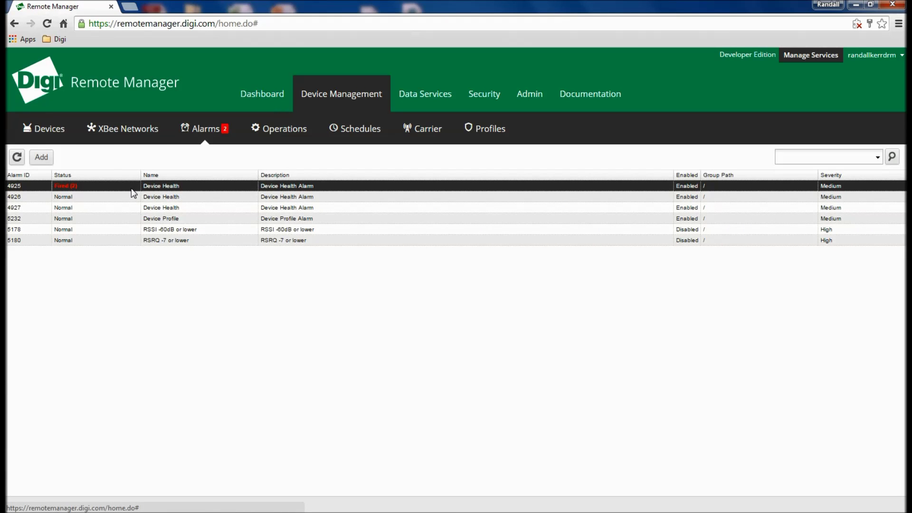
pyautogui.doubleClick(133, 193)
pyautogui.click(182, 204)
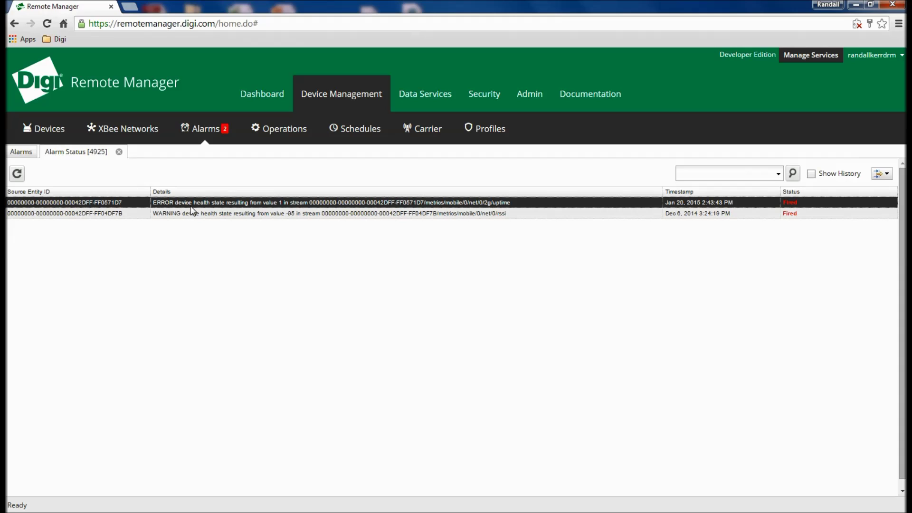
pyautogui.click(205, 212)
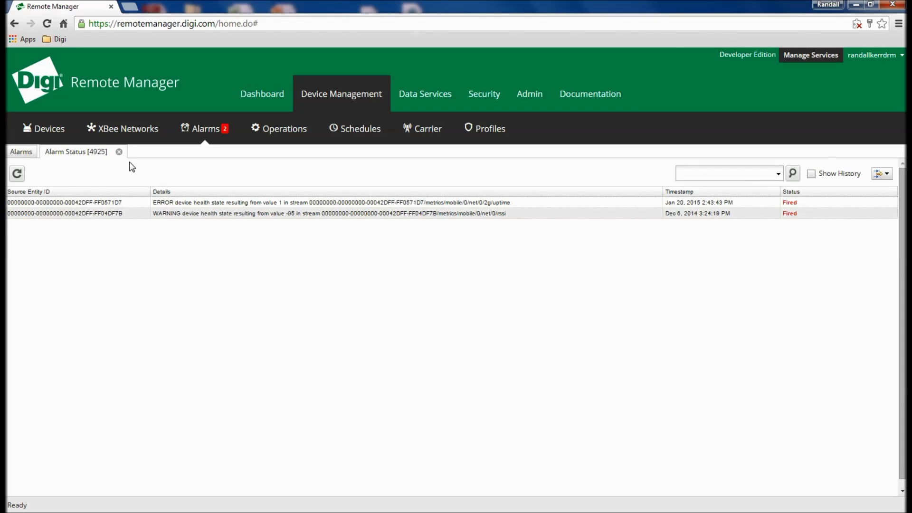
pyautogui.click(119, 152)
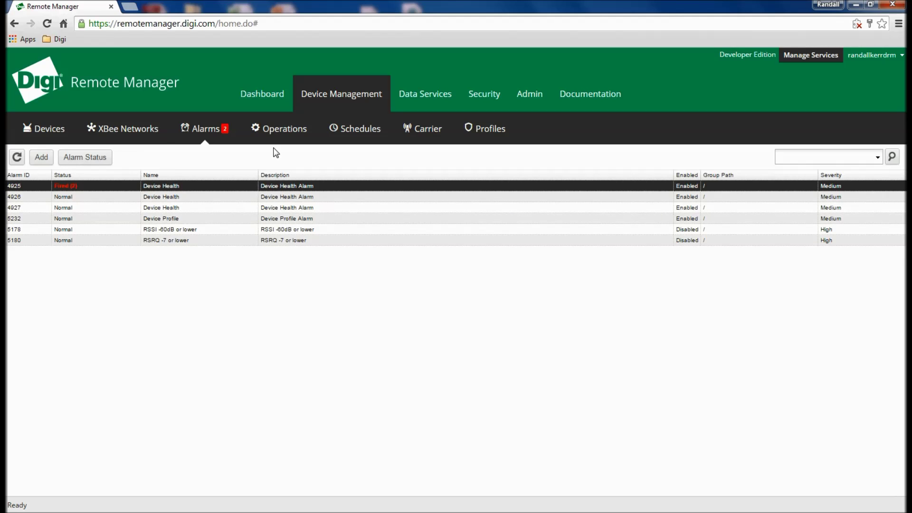
pyautogui.click(282, 135)
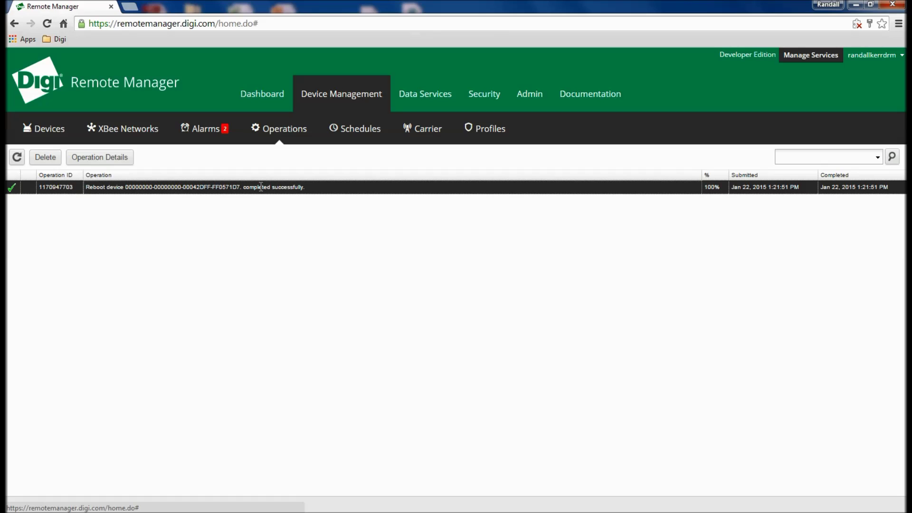
# Review the completed reboot job's details, then close them.
pyautogui.doubleClick(261, 186)
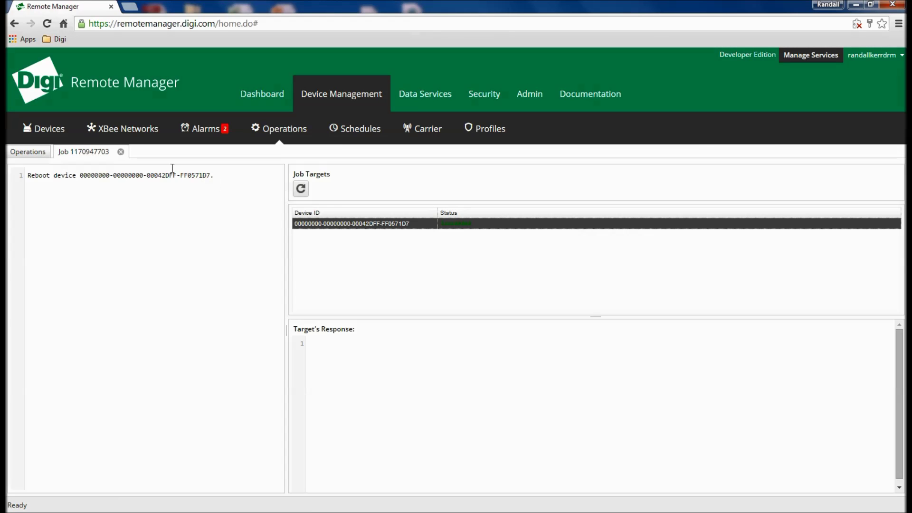
pyautogui.click(121, 152)
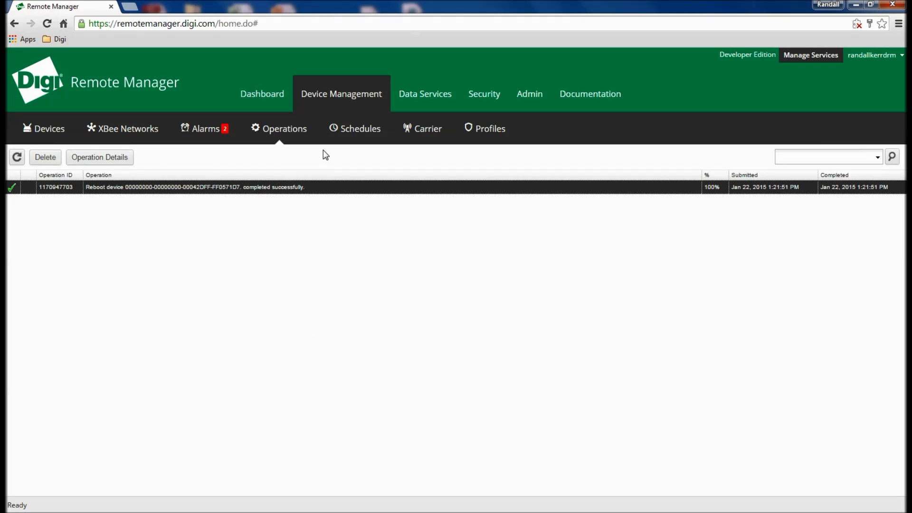
pyautogui.click(359, 135)
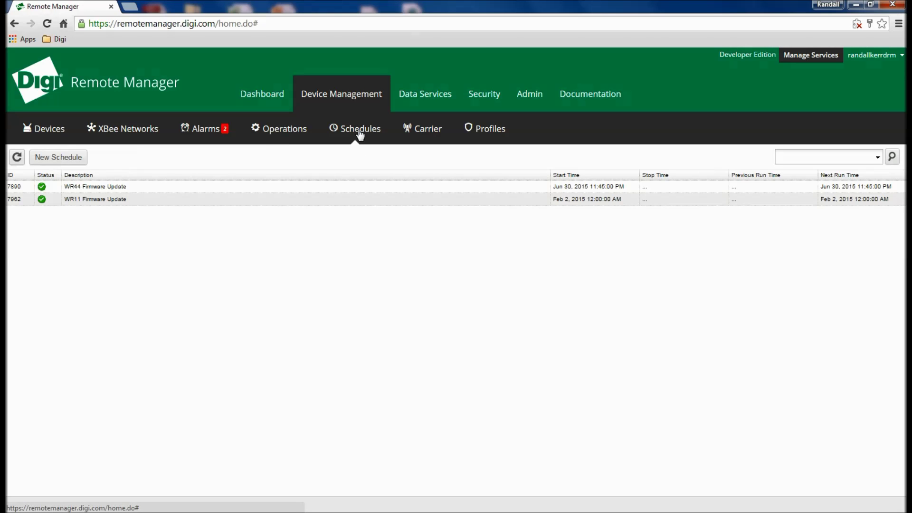
# View the WR11 Firmware Update schedule, a one-time run on Feb 2, 2015, without changing it.
pyautogui.click(268, 189)
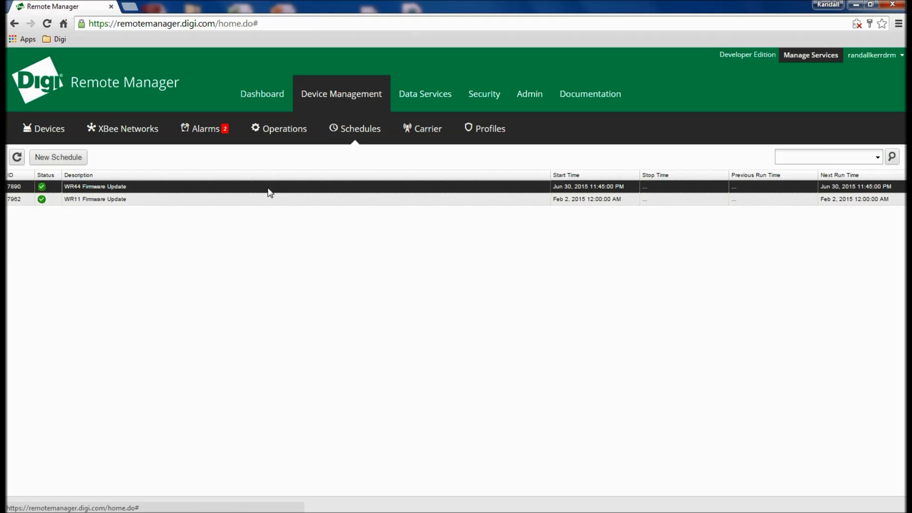
pyautogui.click(271, 199)
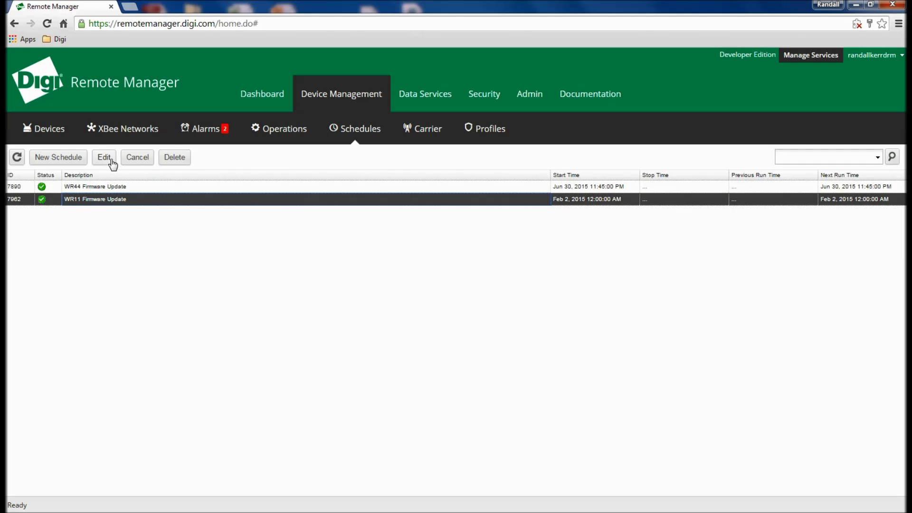
pyautogui.click(106, 159)
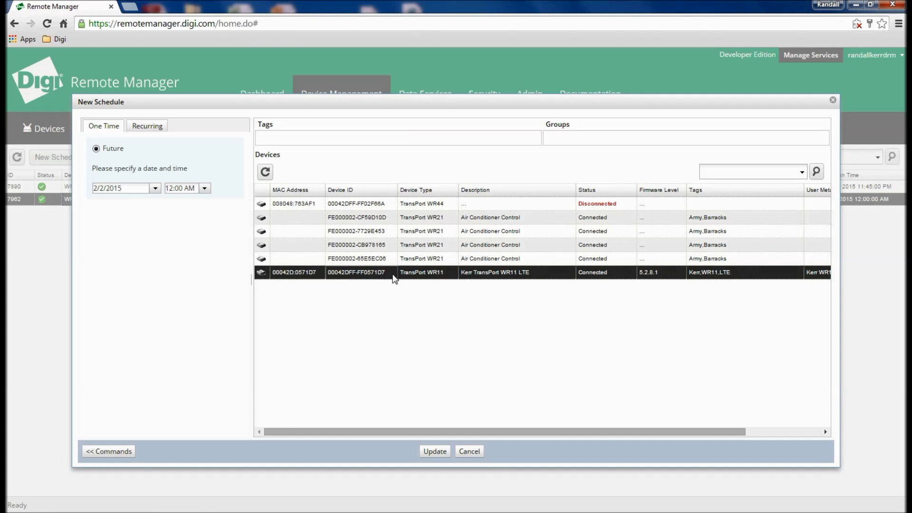
pyautogui.click(469, 452)
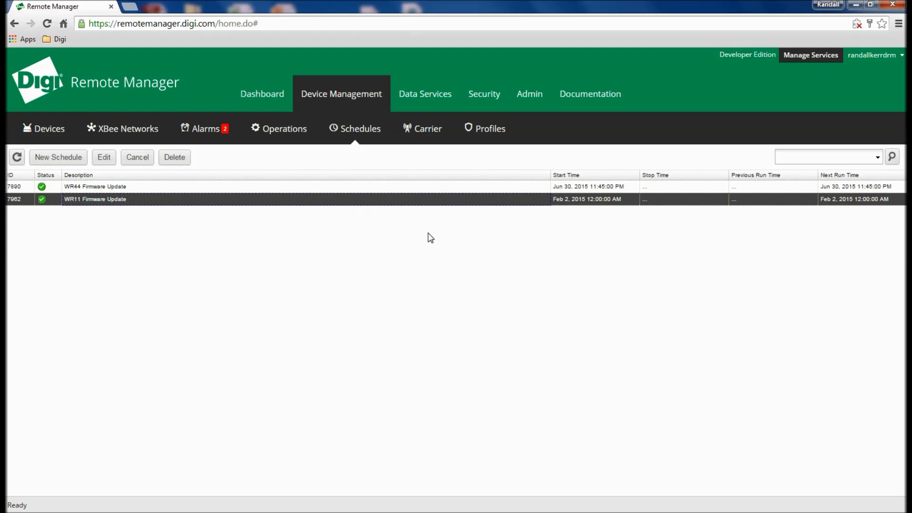
# Check carrier data usage, then open the TransPort WR11 device profile.
pyautogui.click(428, 133)
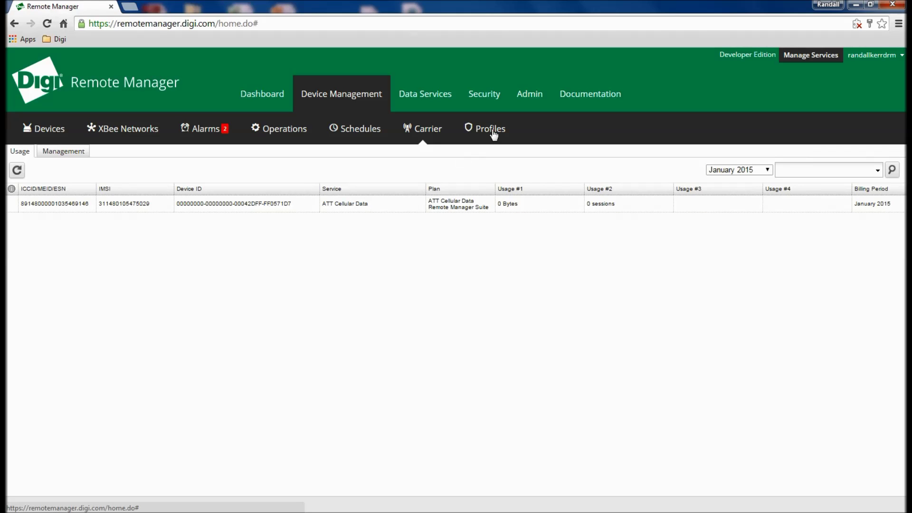
pyautogui.click(494, 135)
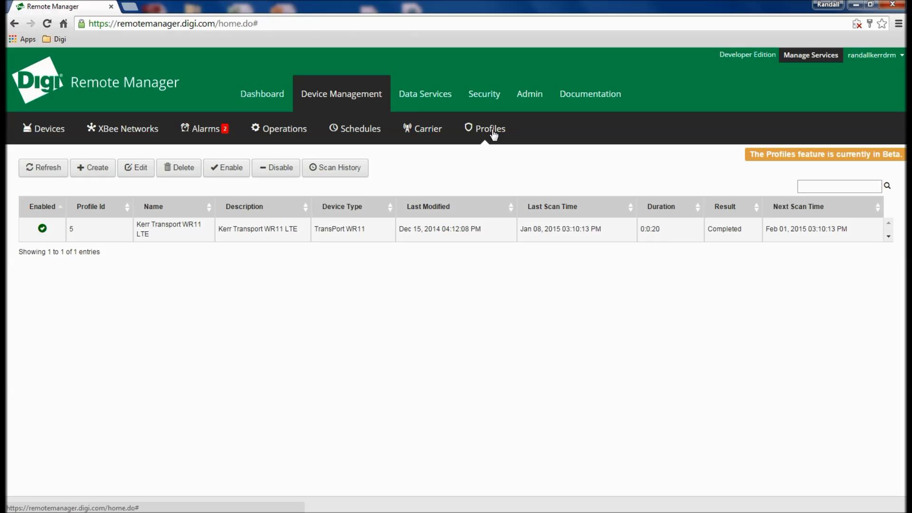
pyautogui.click(175, 227)
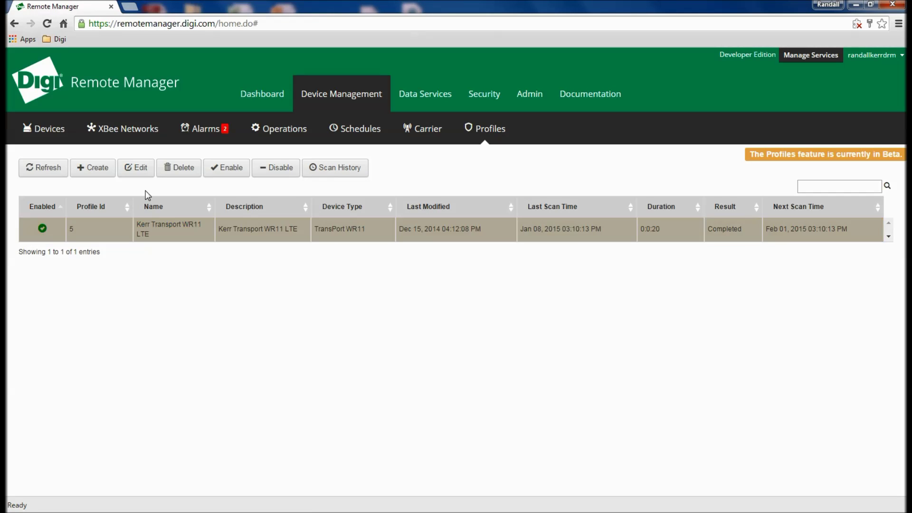
pyautogui.click(141, 173)
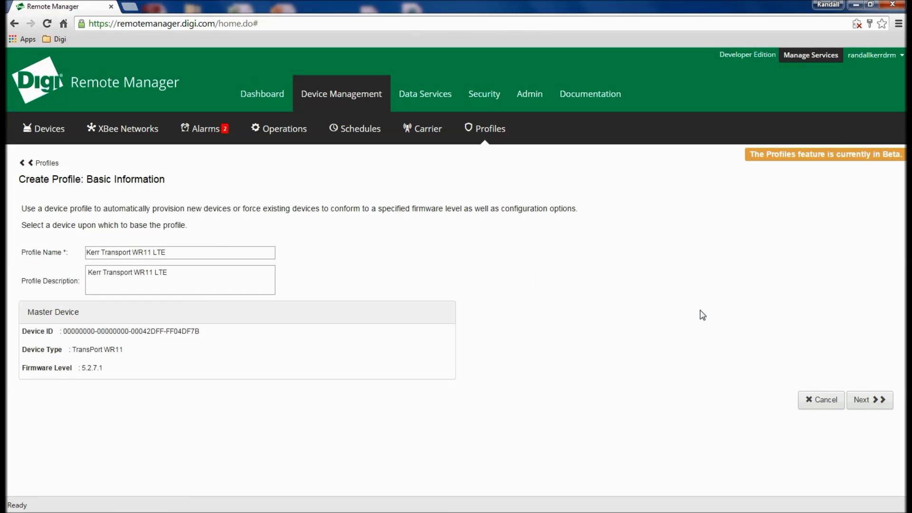
# Advance the profile wizard, choosing the WR11 device as the profile's scope.
pyautogui.click(863, 401)
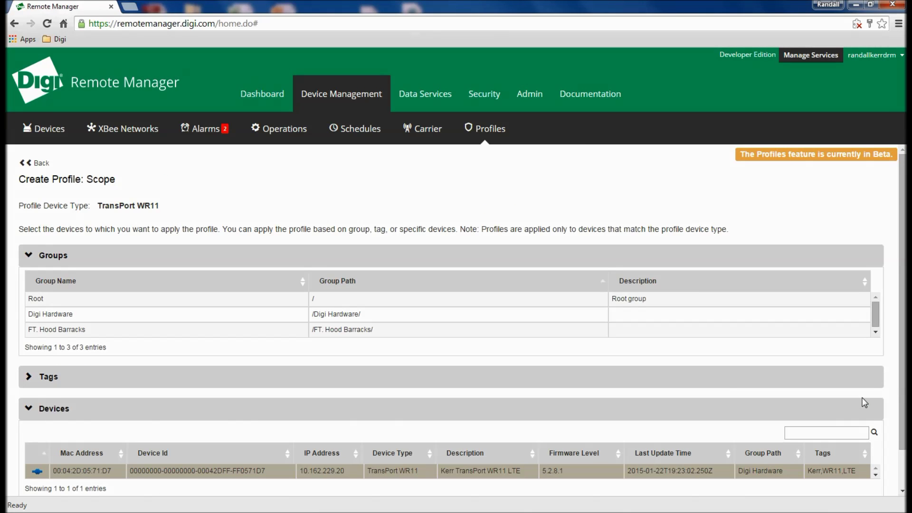
pyautogui.moveTo(899, 384); pyautogui.dragTo(903, 420)
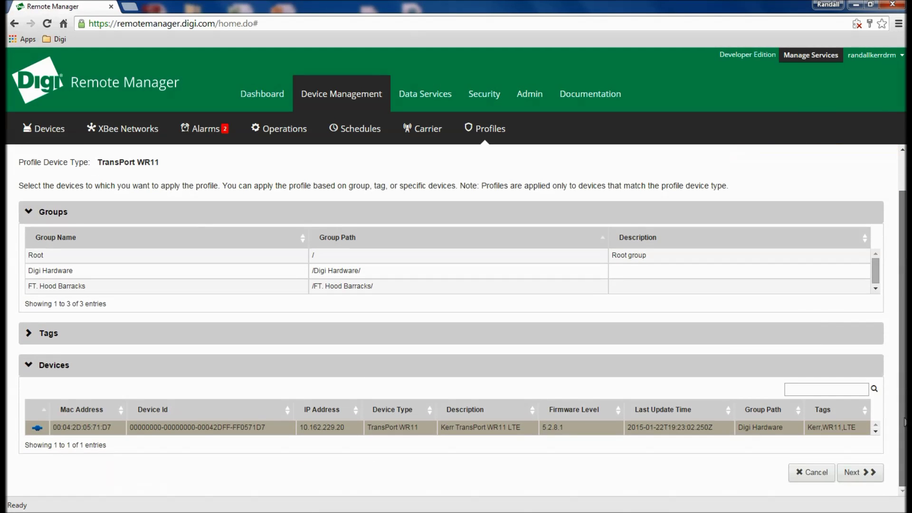
pyautogui.click(839, 427)
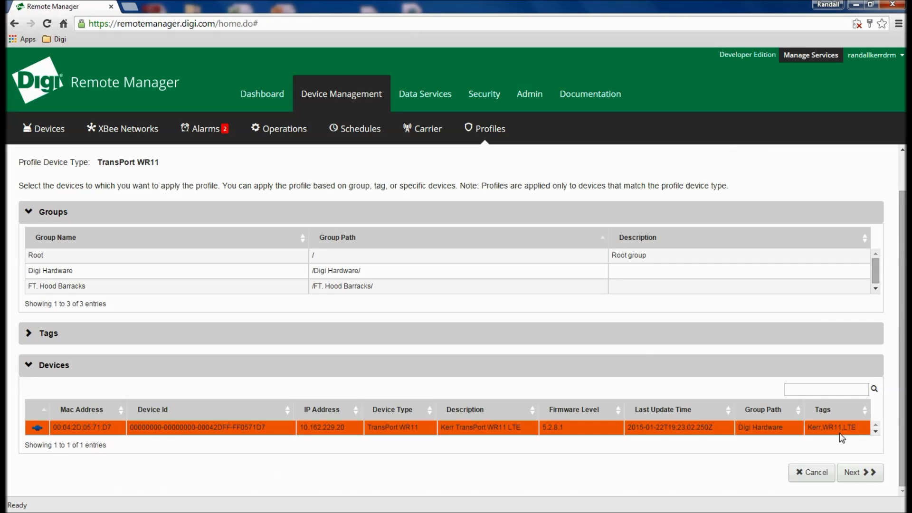
pyautogui.click(853, 472)
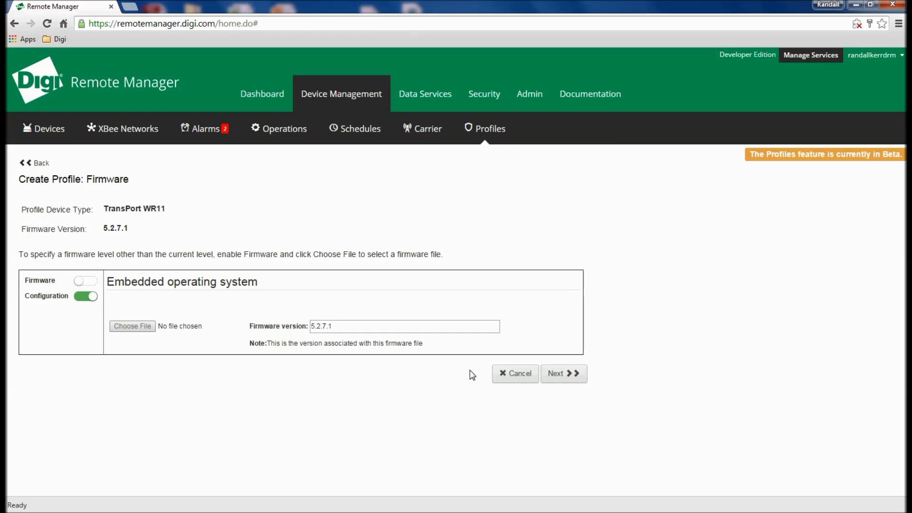
# Keep the firmware and leave Network and Interfaces settings included in the configuration.
pyautogui.click(561, 376)
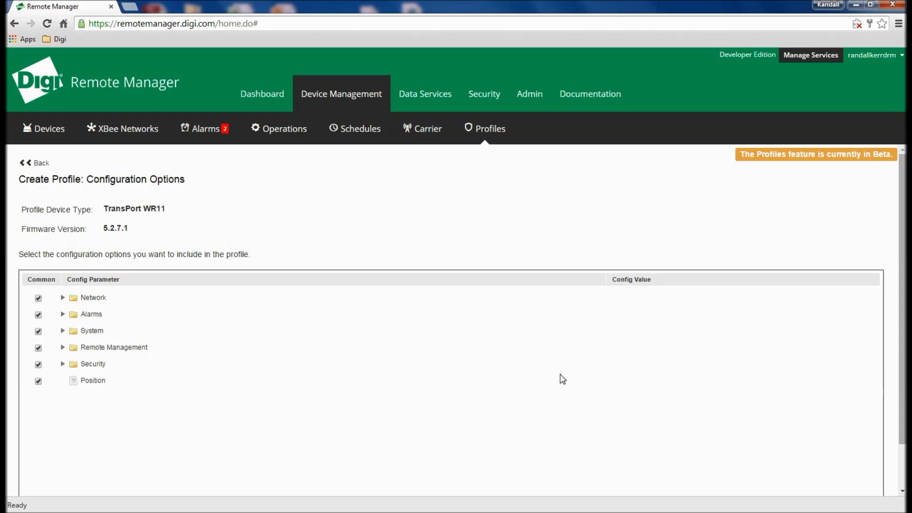
pyautogui.click(39, 298)
pyautogui.click(38, 298)
pyautogui.click(62, 297)
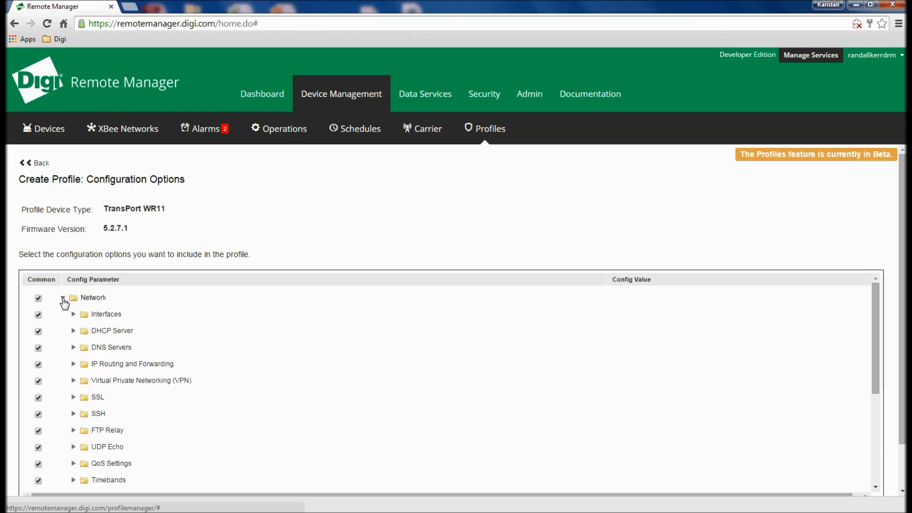
pyautogui.click(39, 315)
pyautogui.click(39, 316)
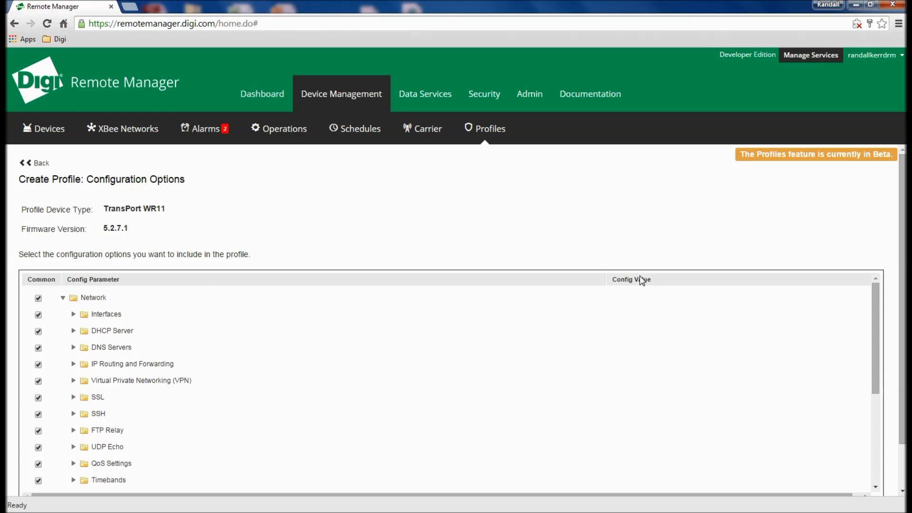
pyautogui.scroll(-1, 904, 316)
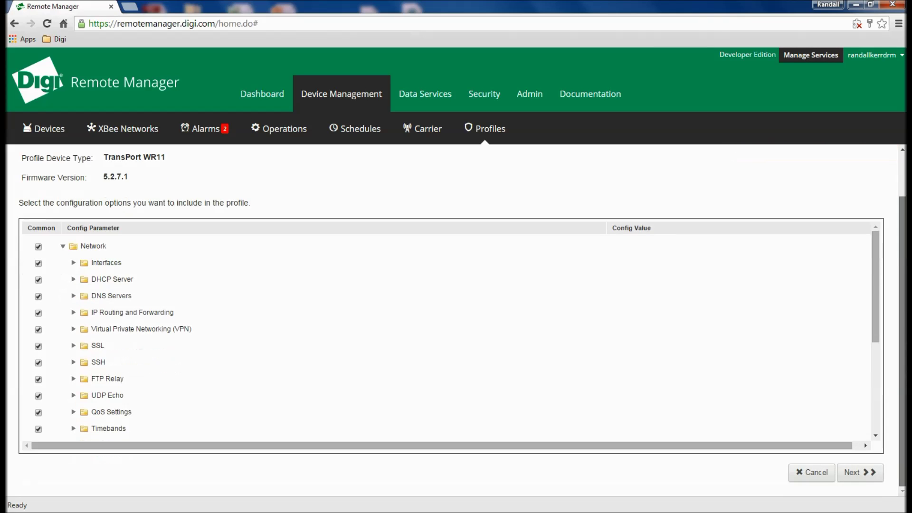
# Activate the profile with a monthly scan on day 1 at 03:10 PM.
pyautogui.click(857, 476)
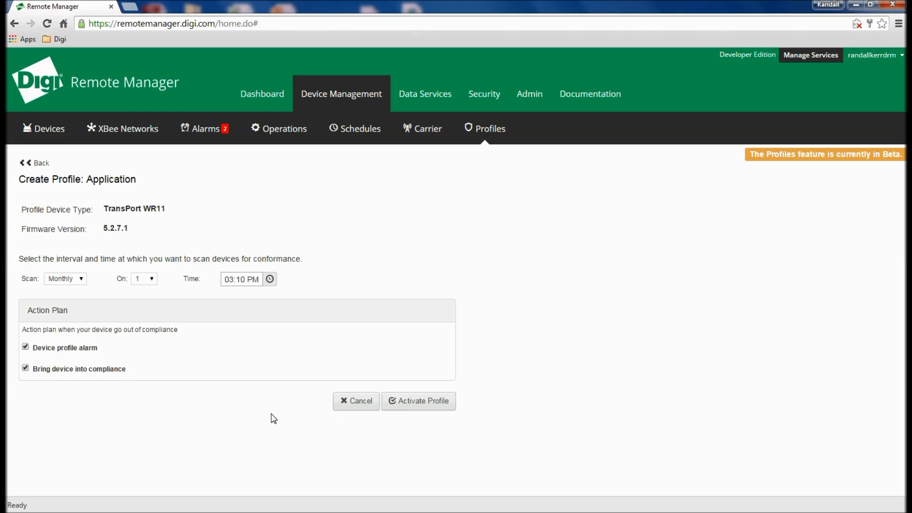
pyautogui.click(405, 403)
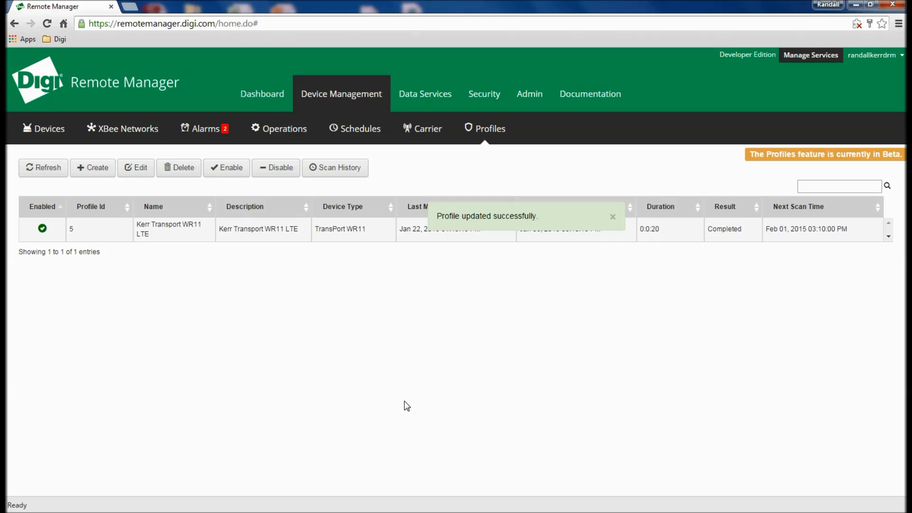
pyautogui.click(612, 217)
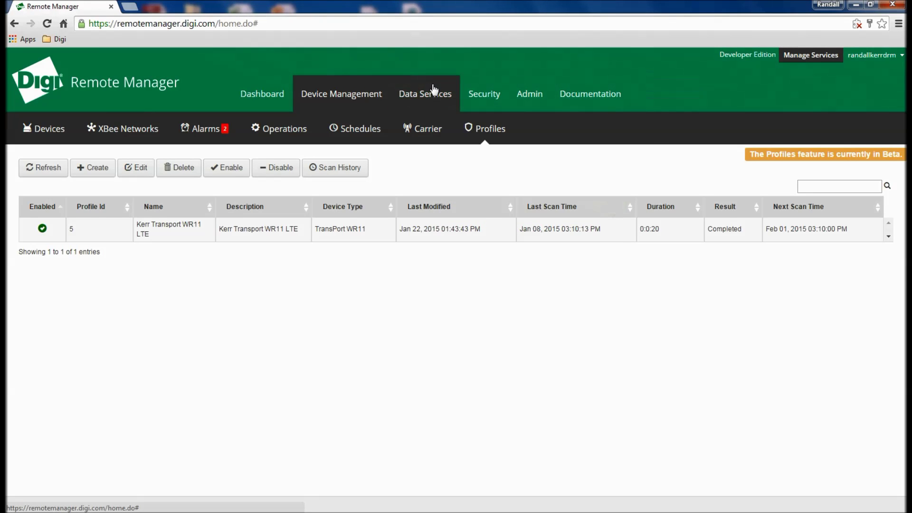
# Open Data Streams sorted by Last Updated and browse the reboots, oos and fdrop streams.
pyautogui.click(433, 89)
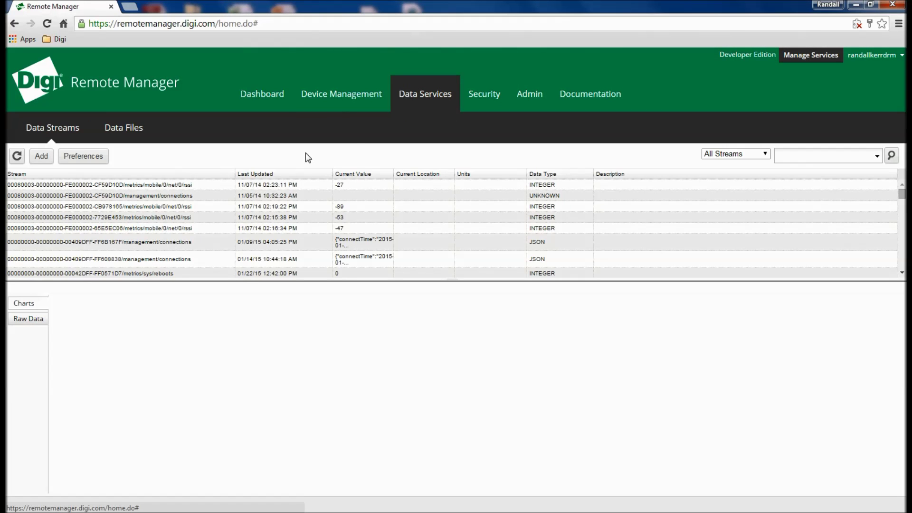
pyautogui.click(284, 175)
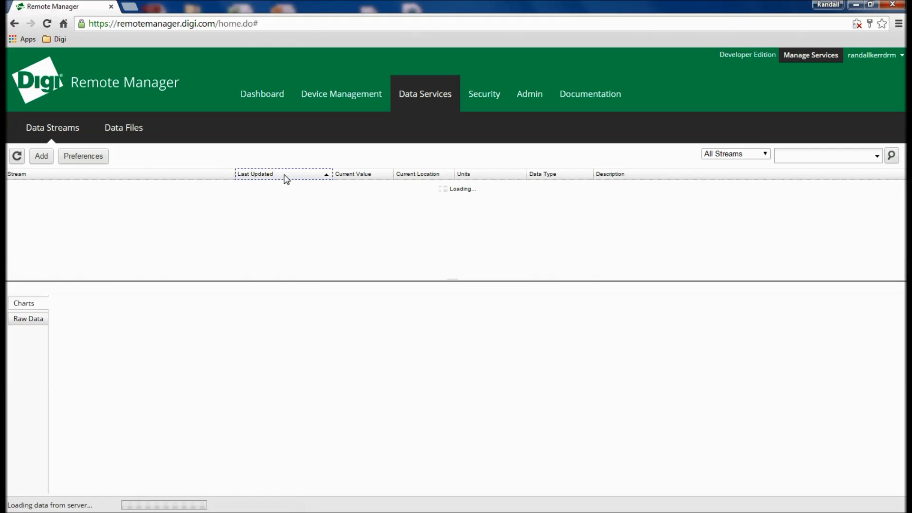
pyautogui.click(180, 188)
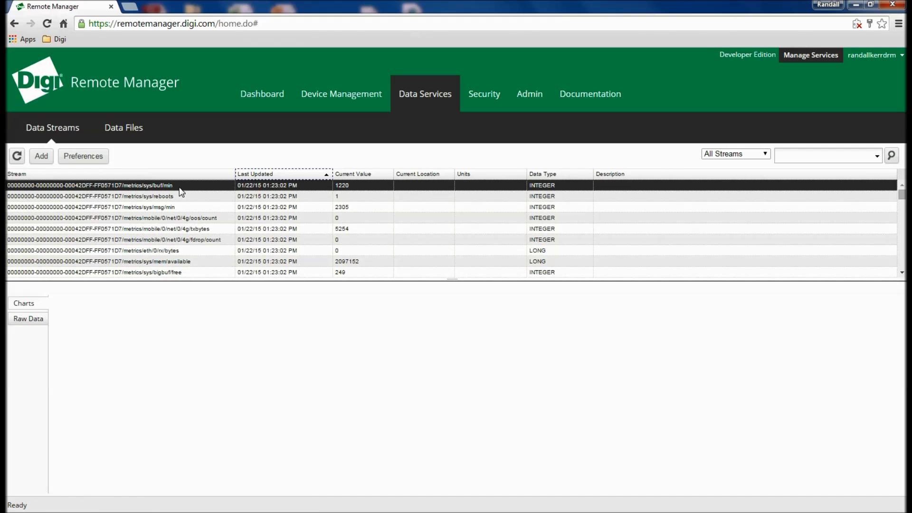
pyautogui.click(190, 196)
pyautogui.click(205, 218)
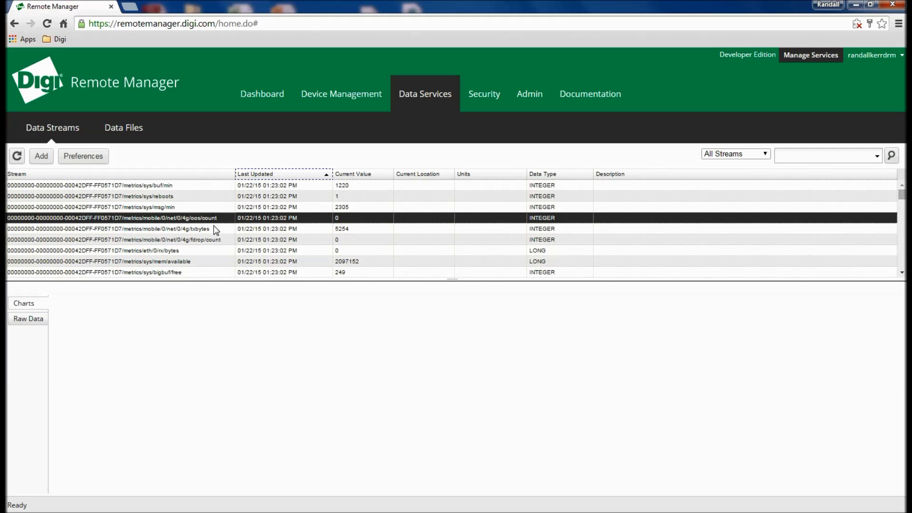
pyautogui.click(218, 239)
pyautogui.scroll(-3, 279, 229)
# Chart the sinr stream over the last 1 day, then the last 7 days.
pyautogui.click(212, 204)
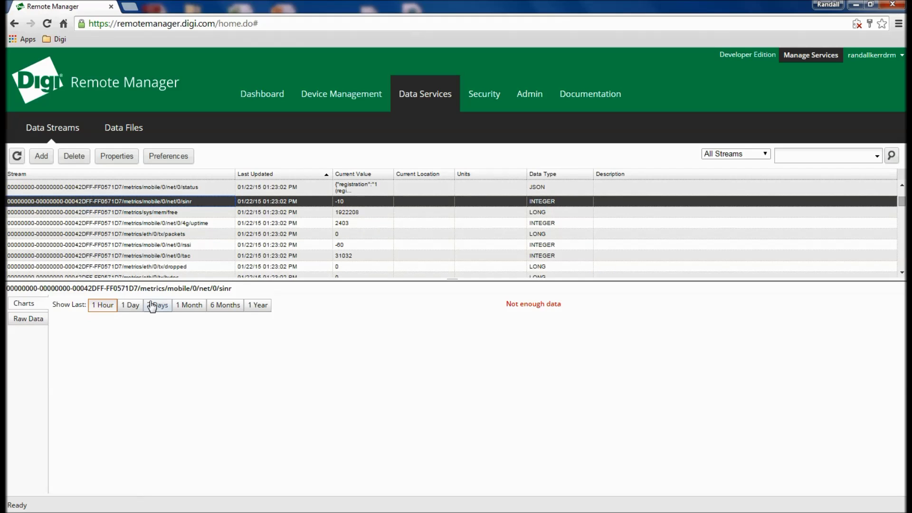
pyautogui.click(135, 307)
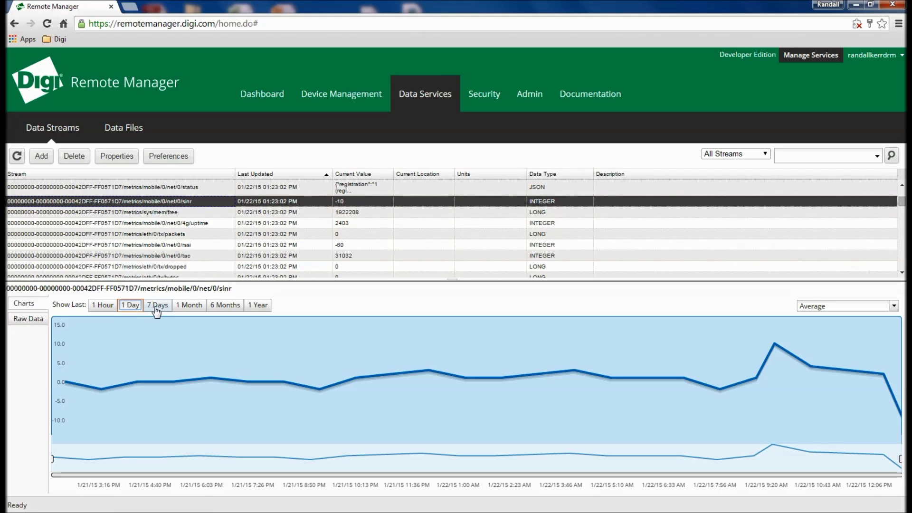
pyautogui.click(159, 306)
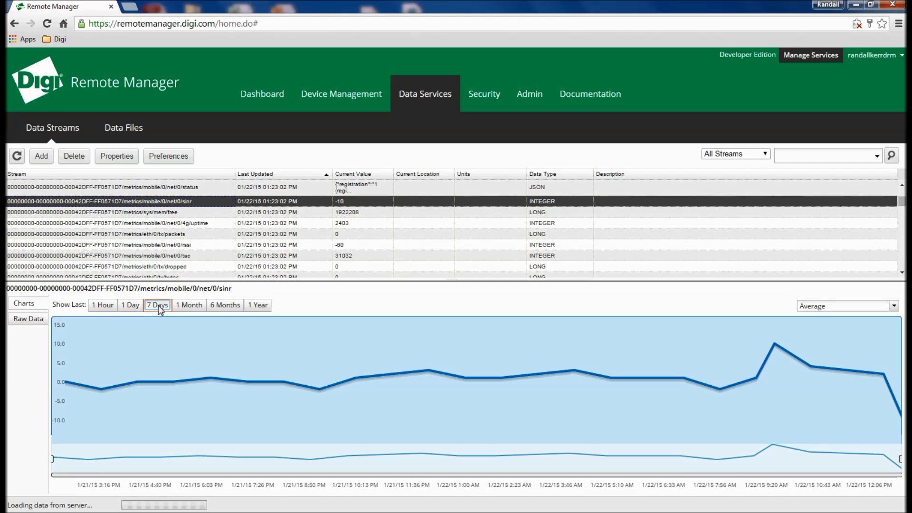
pyautogui.click(484, 98)
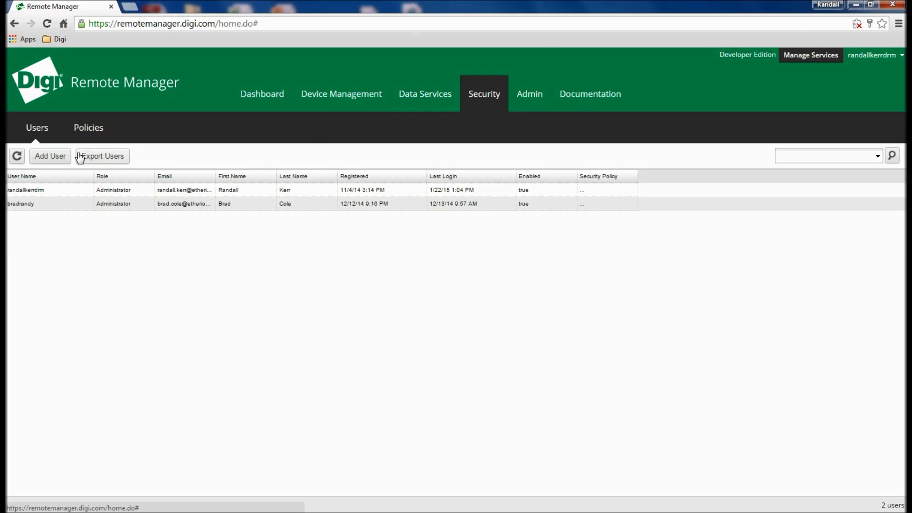
# Start a new user and keep Administrator selected in the Role list.
pyautogui.click(44, 160)
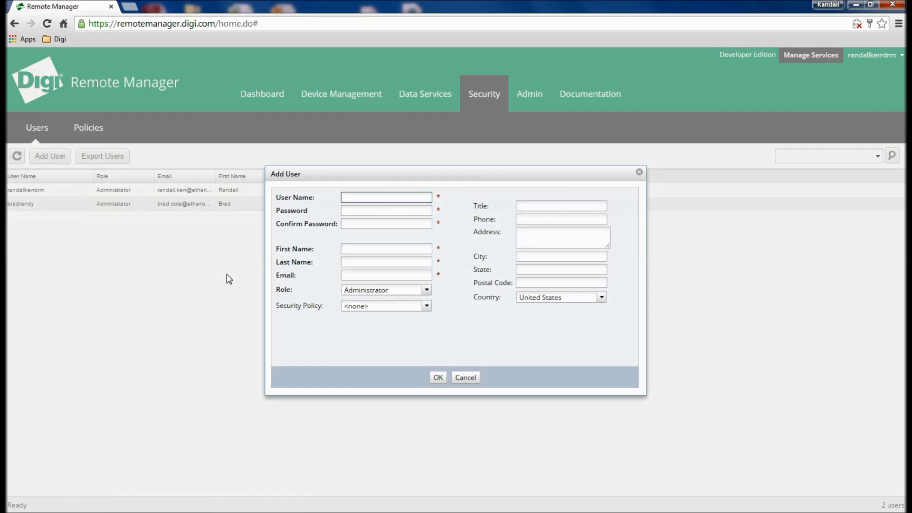
pyautogui.click(426, 291)
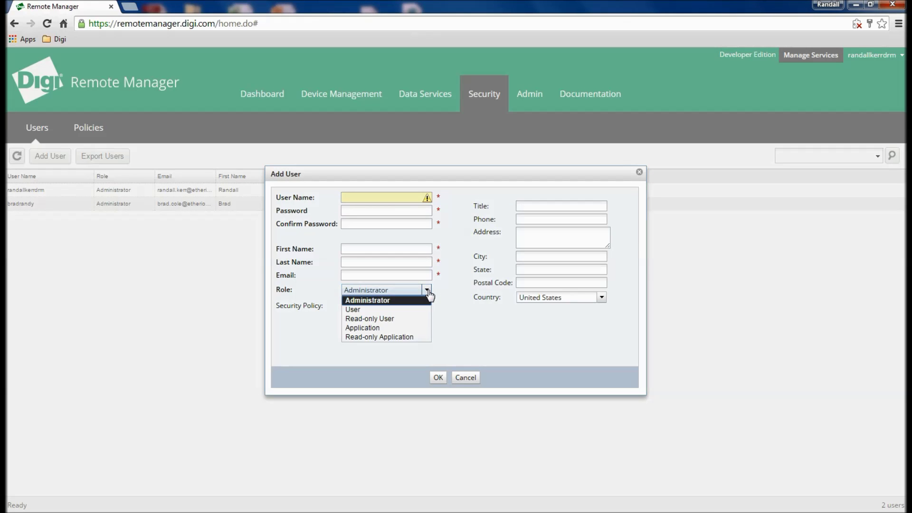
pyautogui.click(427, 291)
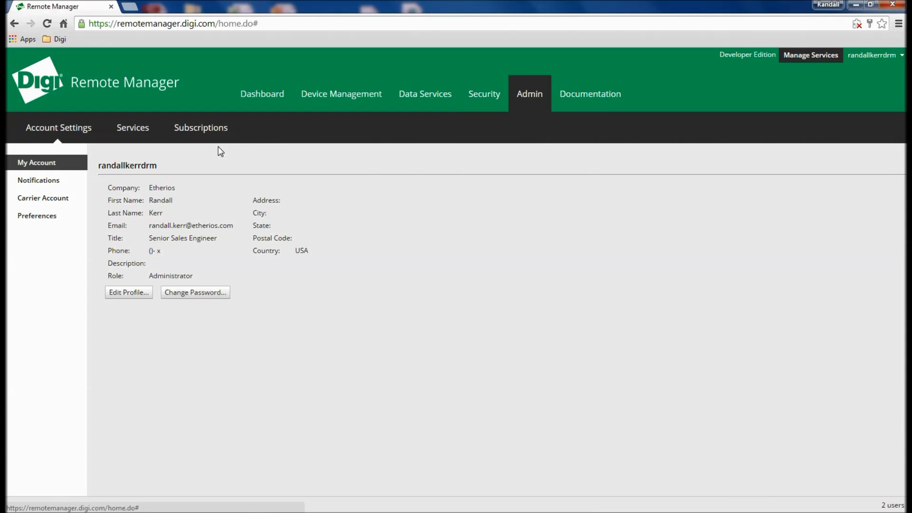
# In Notifications settings, enable 'Send notifications for each alarm event' besides the 07:00 PM daily summary.
pyautogui.click(56, 185)
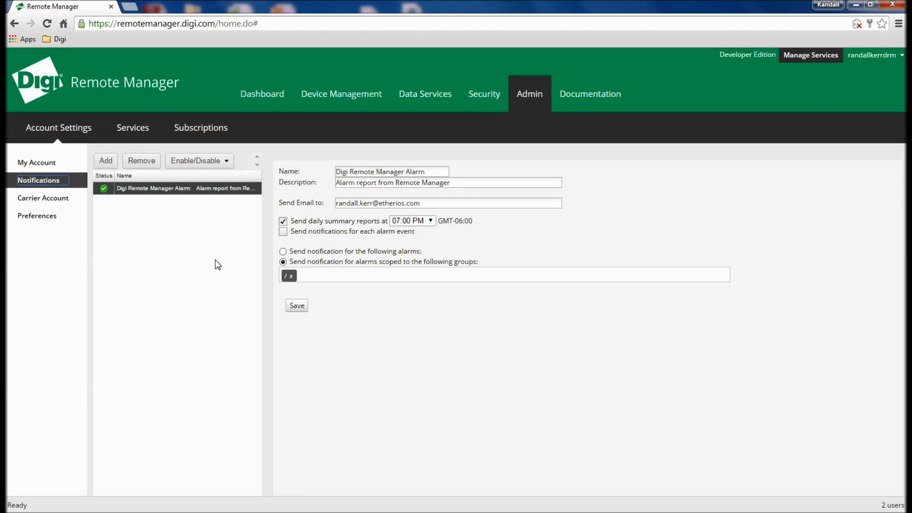
pyautogui.click(283, 231)
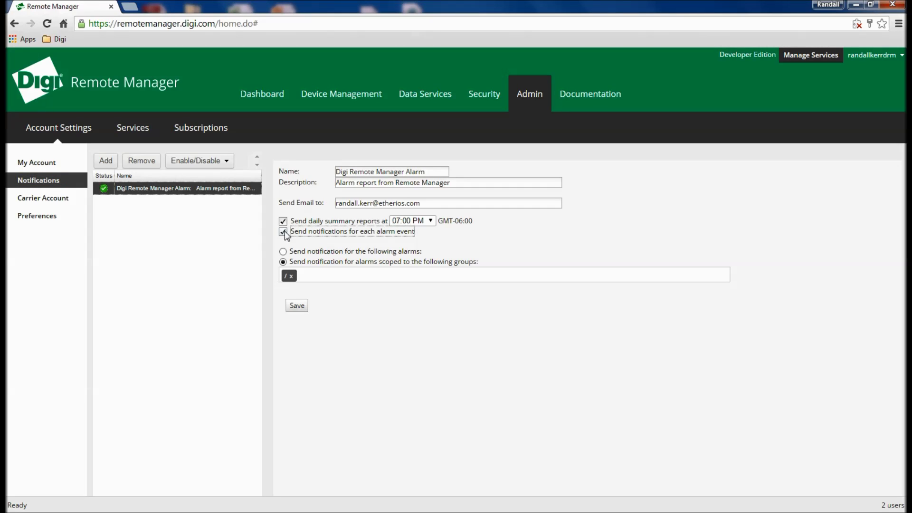